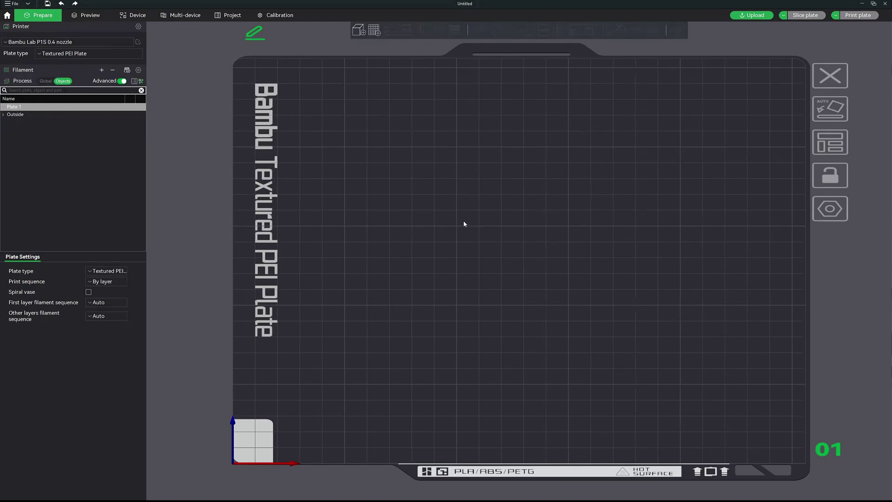
# Add a cube primitive to the build plate.
pyautogui.rightClick(475, 219)
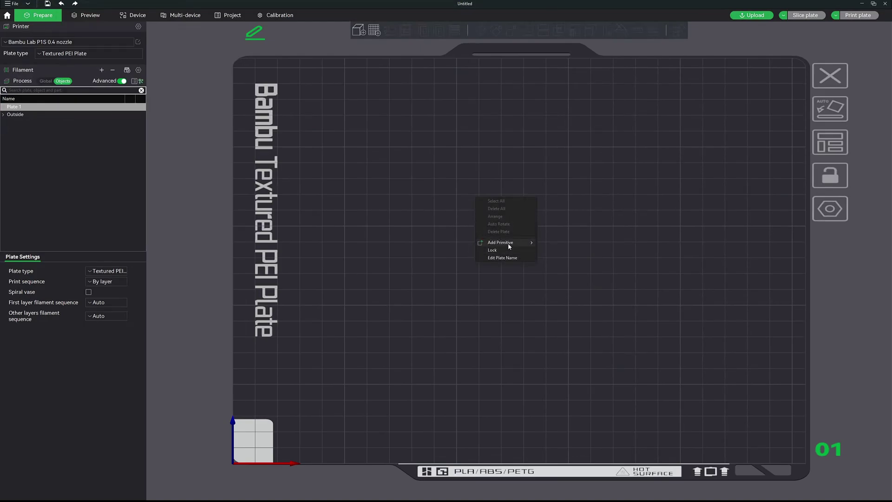
pyautogui.moveTo(508, 242)
pyautogui.click(556, 243)
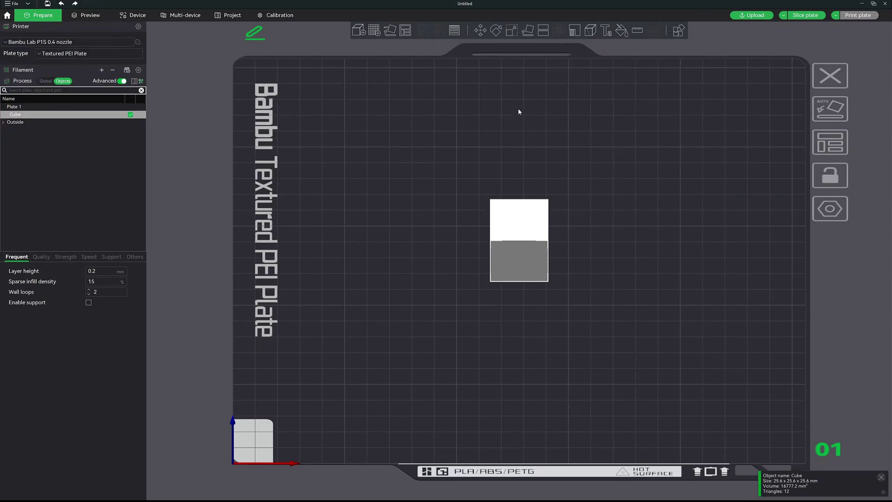
# Scale the cube into a flat 183.73 × 129.70 × 5 mm slab and deselect it.
pyautogui.click(511, 34)
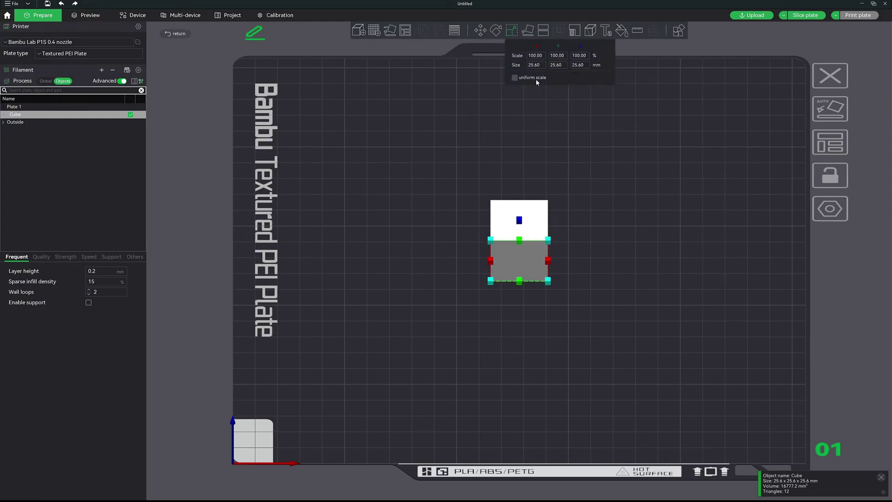
pyautogui.click(579, 66)
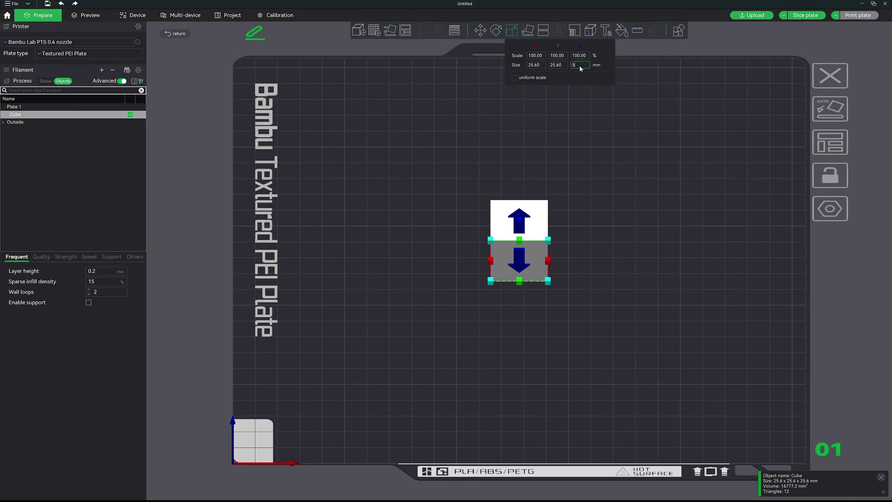
pyautogui.press('Return')
pyautogui.moveTo(521, 240); pyautogui.dragTo(521, 158)
pyautogui.moveTo(548, 261); pyautogui.dragTo(726, 261)
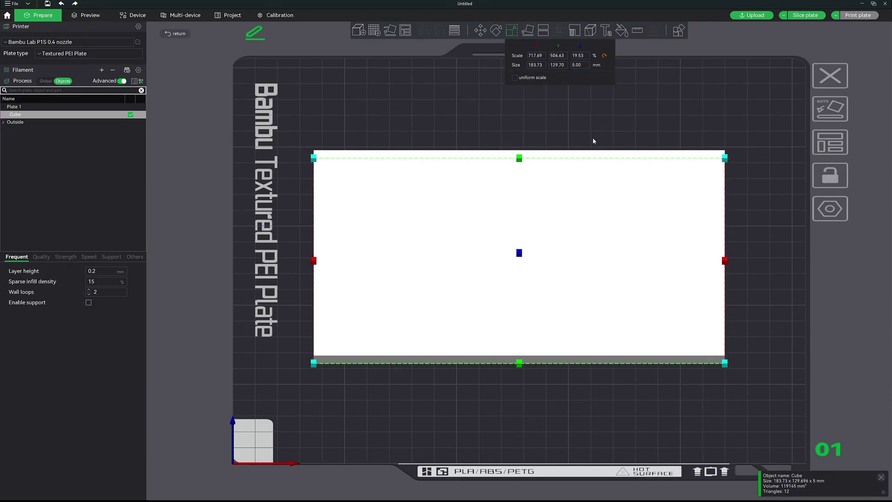
pyautogui.click(454, 113)
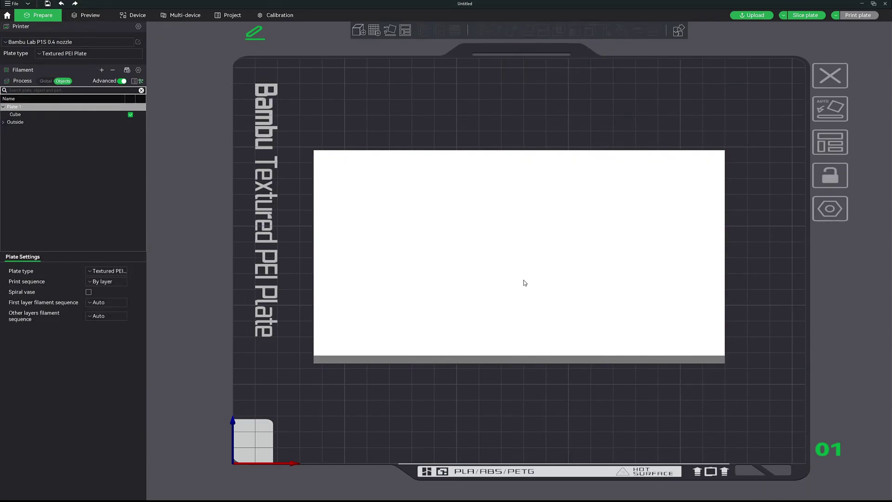
# Select the slab, start a Text shape on it, and switch the font from Aerospace to Arial Black.
pyautogui.click(490, 202)
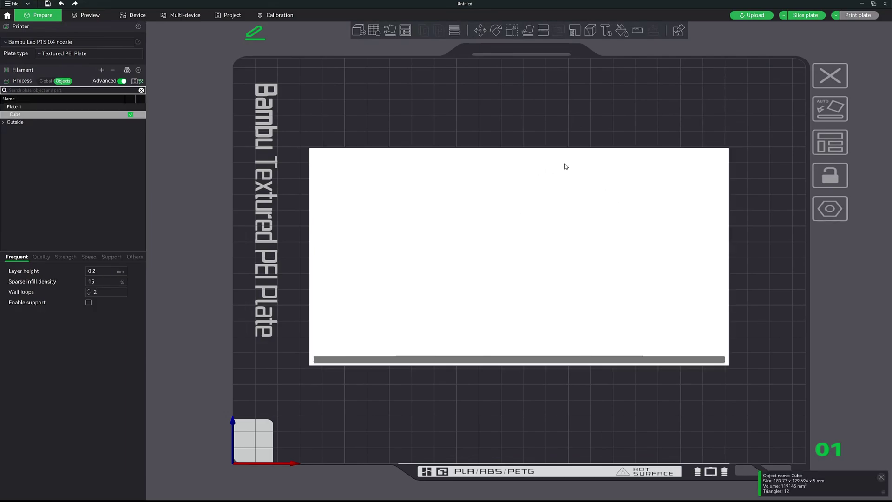
pyautogui.click(607, 32)
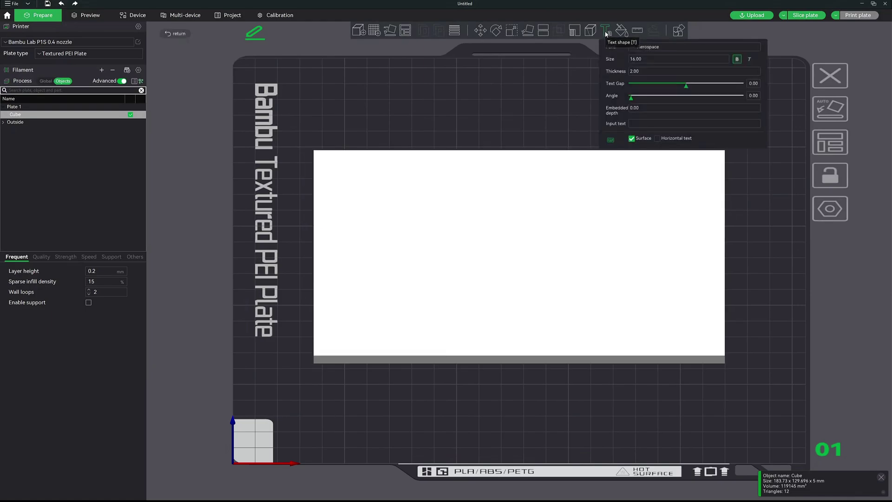
pyautogui.click(662, 46)
pyautogui.scroll(-2, 660, 88)
pyautogui.scroll(3, 660, 88)
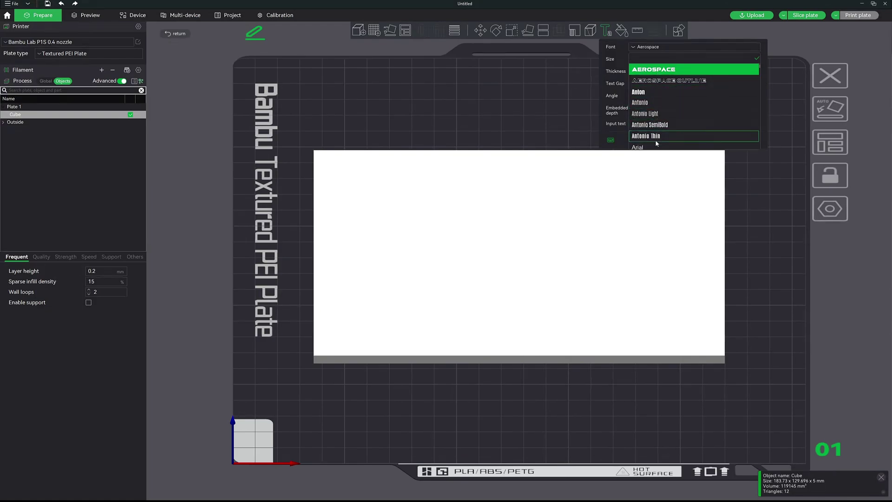
pyautogui.scroll(-2, 663, 106)
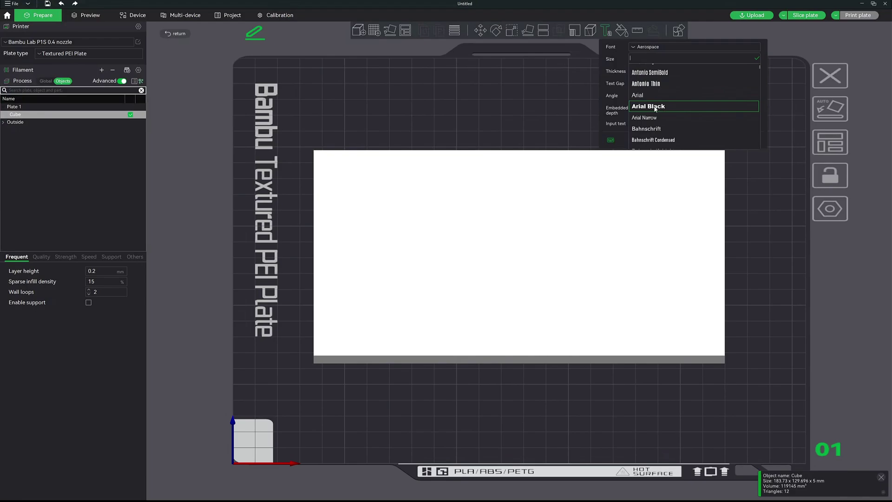
pyautogui.click(656, 107)
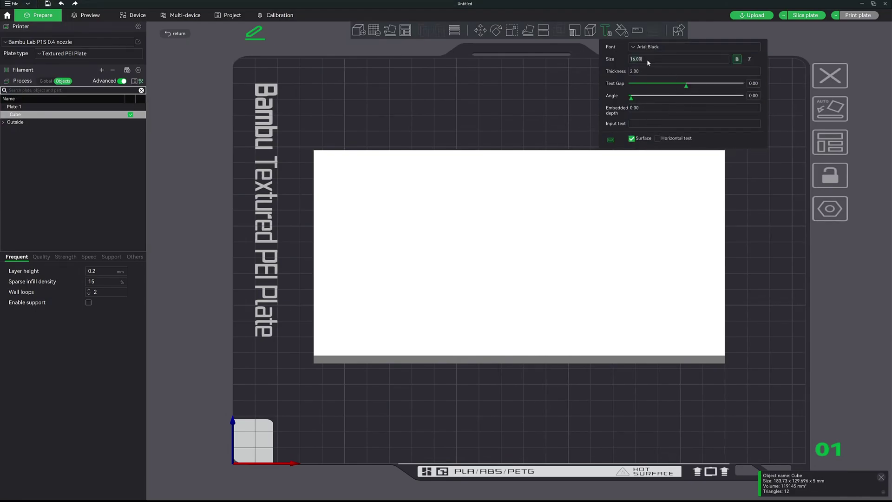
# Emboss BAMBAM on the slab at size 35, 4 mm thick, with a -6.33 text gap.
pyautogui.press('BackSpace')
pyautogui.press('BackSpace')
pyautogui.press('BackSpace')
pyautogui.press('BackSpace')
pyautogui.press('BackSpace')
pyautogui.write('35')
pyautogui.press('BackSpace')
pyautogui.press('BackSpace')
pyautogui.press('BackSpace')
pyautogui.press('BackSpace')
pyautogui.write('4')
pyautogui.click(645, 124)
pyautogui.write('ba')
pyautogui.write('sm')
pyautogui.write('MBA')
pyautogui.click(523, 253)
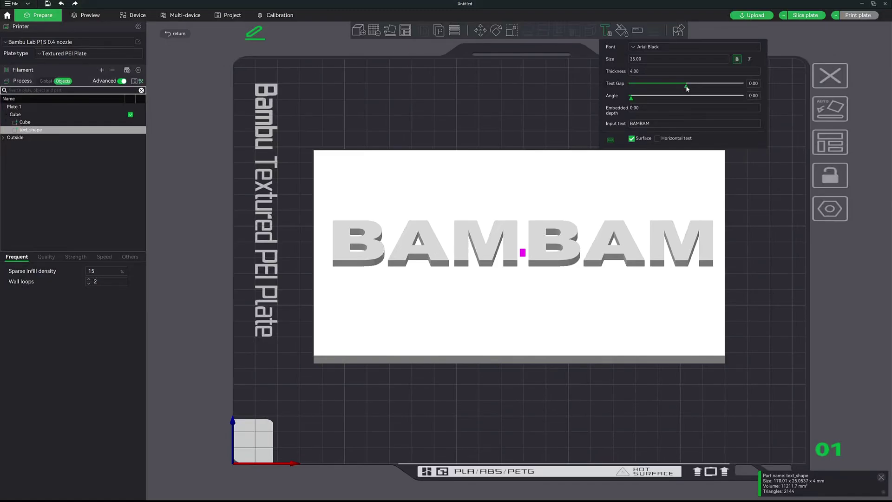
pyautogui.moveTo(688, 88); pyautogui.dragTo(684, 87)
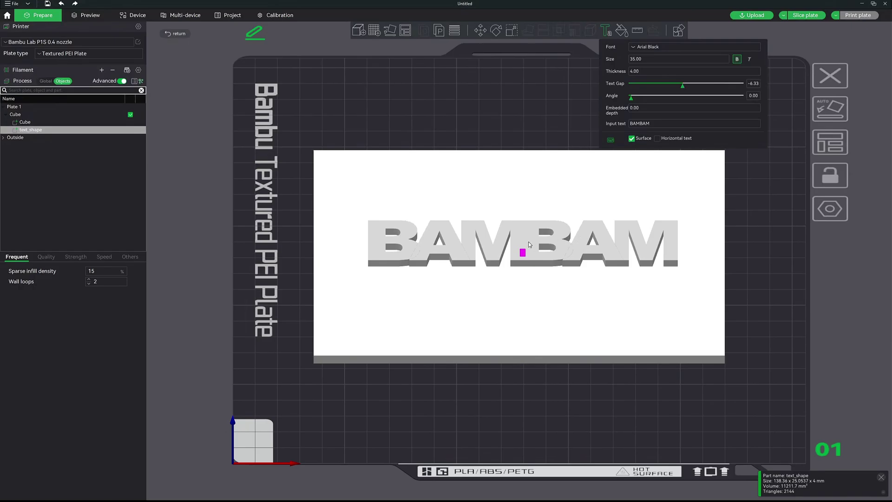
pyautogui.moveTo(528, 241); pyautogui.dragTo(529, 247)
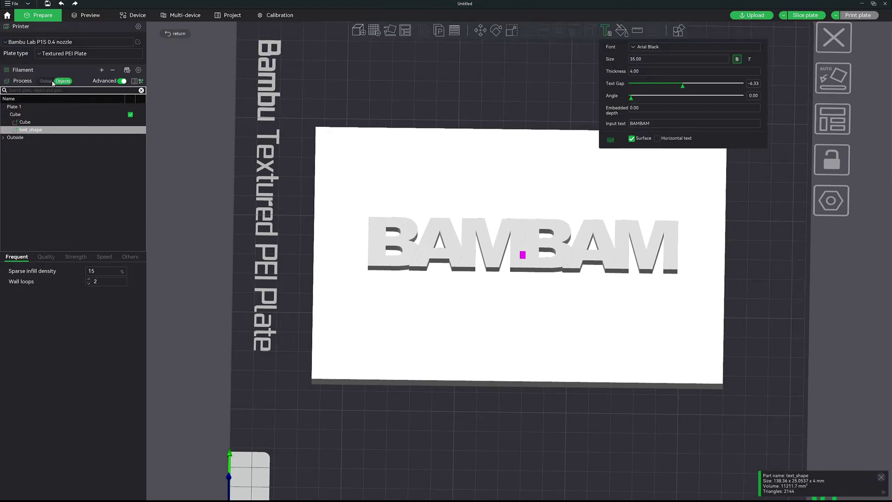
# Delete the Cube part so only the 141.51 × 25.05 × 4 mm BAMBAM text remains, and select it.
pyautogui.rightClick(30, 123)
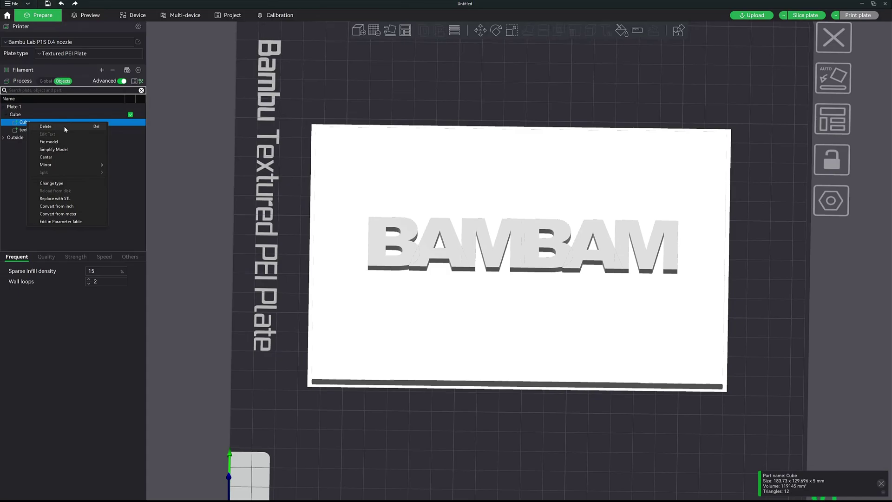
pyautogui.click(56, 126)
pyautogui.scroll(-3, 502, 295)
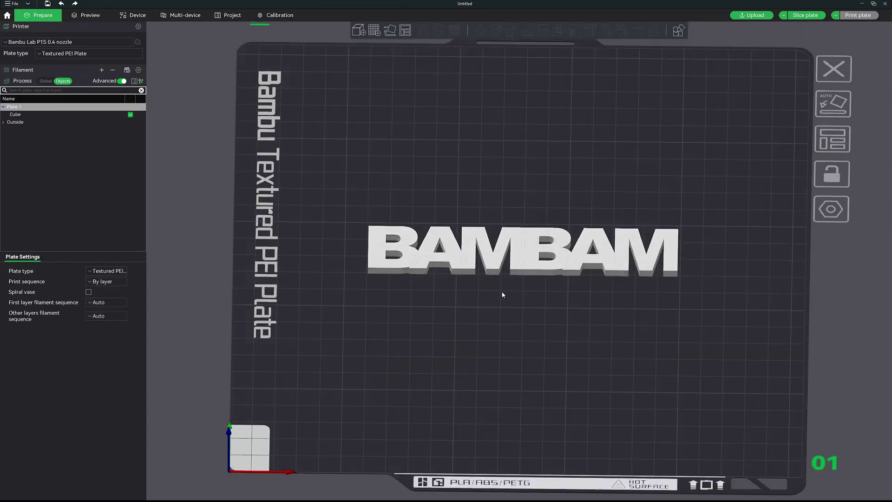
pyautogui.scroll(3, 504, 297)
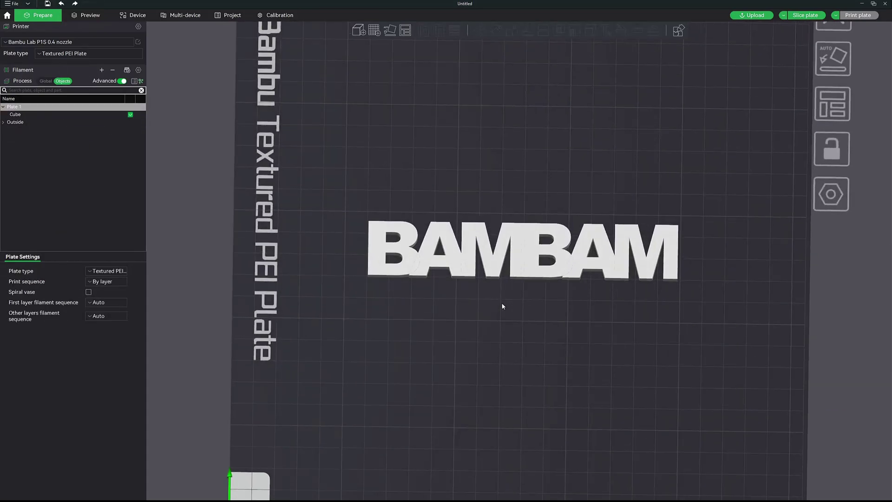
pyautogui.scroll(-2, 502, 306)
pyautogui.click(510, 251)
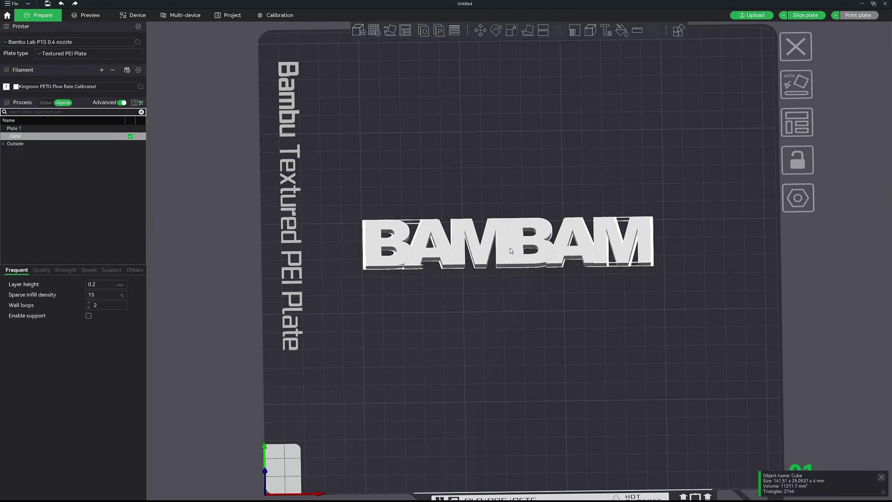
# Mirror BAMBAM along the X axis so it reads normally.
pyautogui.rightClick(31, 140)
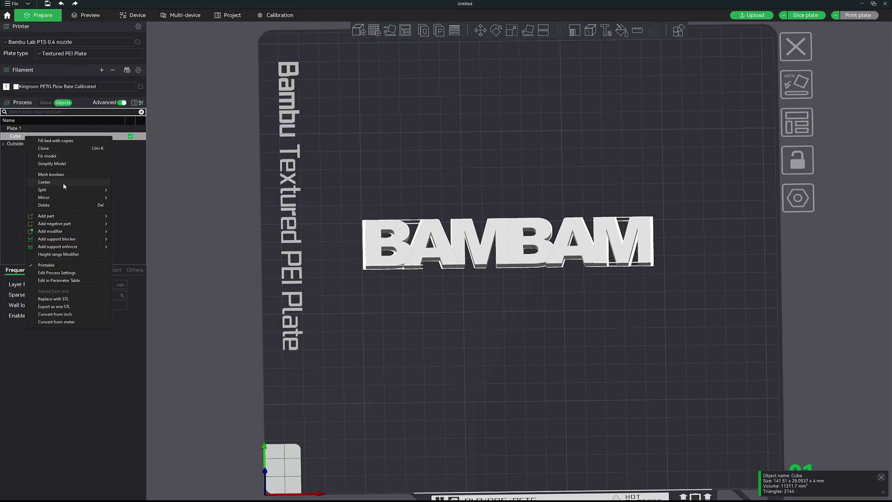
pyautogui.click(437, 237)
pyautogui.rightClick(438, 237)
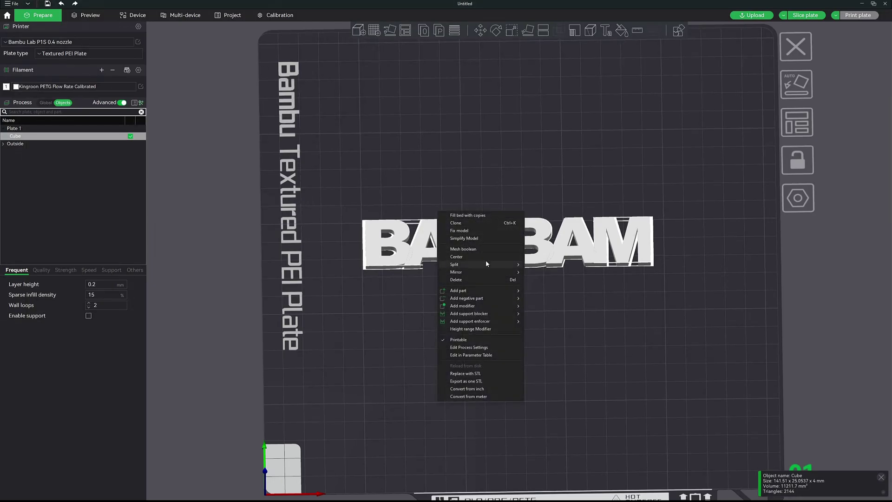
pyautogui.moveTo(479, 272)
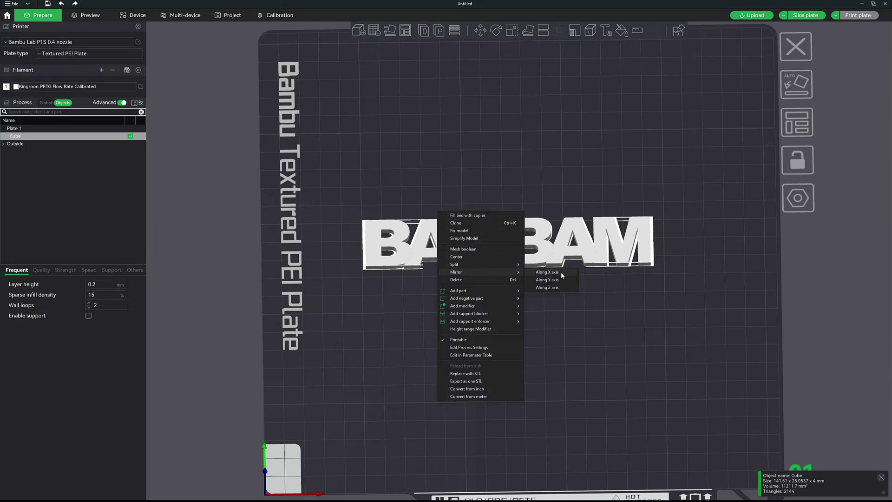
pyautogui.click(562, 273)
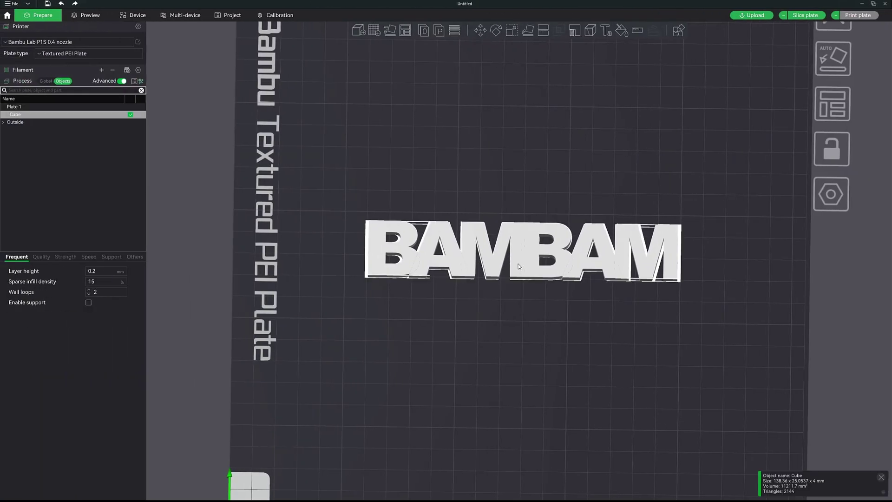
# Move BAMBAM farther up the build plate and deselect it.
pyautogui.moveTo(520, 266); pyautogui.dragTo(525, 205)
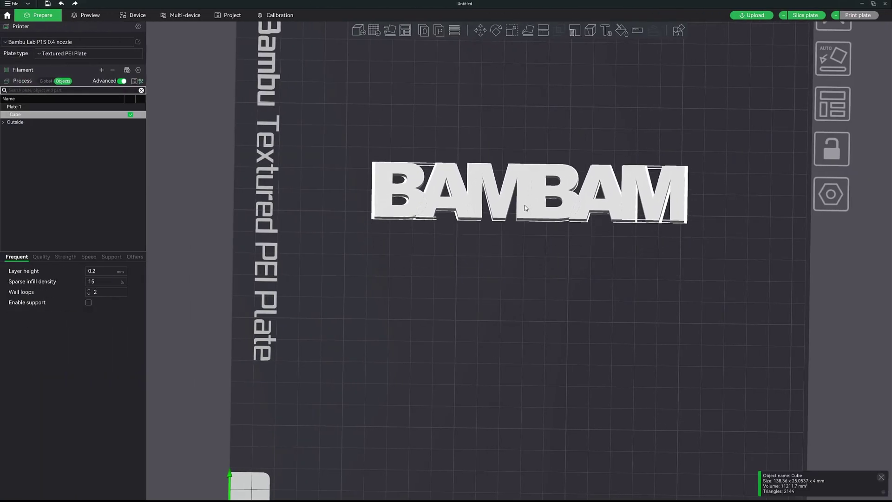
pyautogui.click(517, 291)
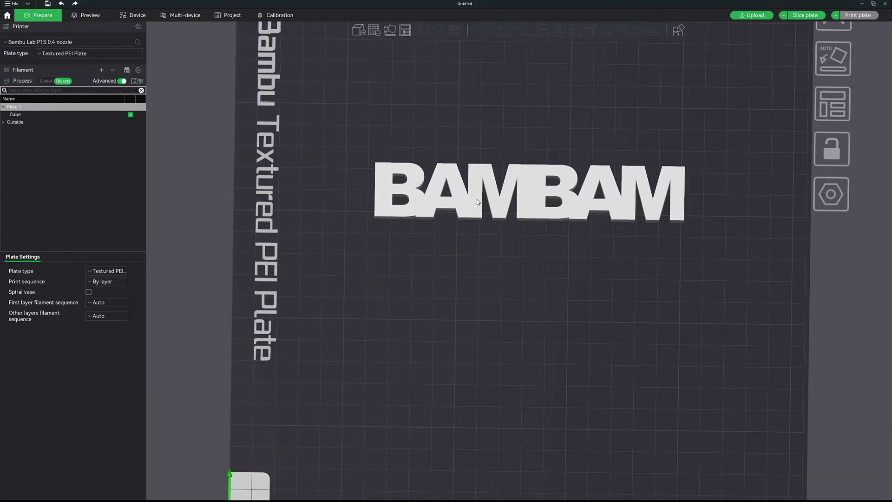
pyautogui.rightClick(480, 289)
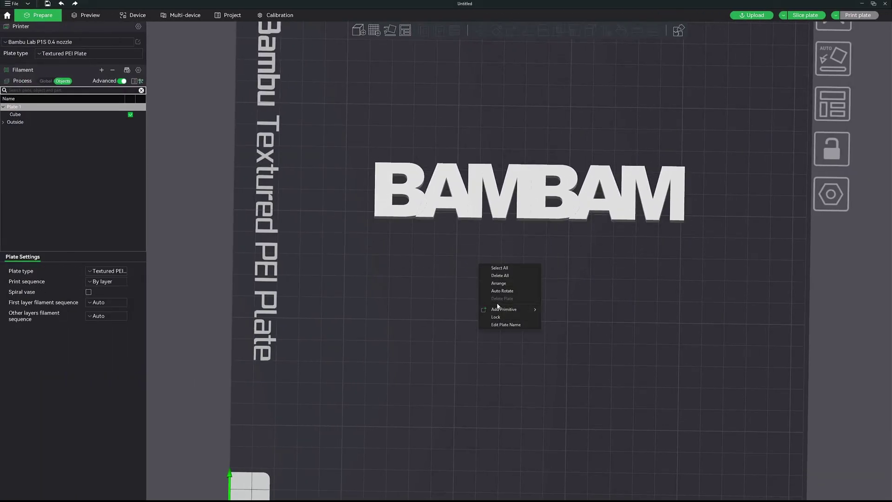
# Add a second cube below BAMBAM and scale it to a flat 150.18 × 48.60 × 5 mm slab.
pyautogui.moveTo(511, 309)
pyautogui.click(557, 310)
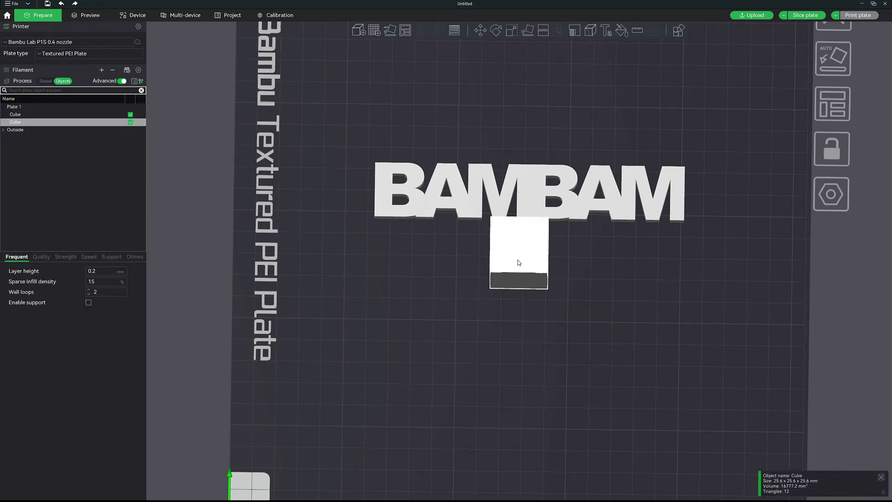
pyautogui.moveTo(519, 263); pyautogui.dragTo(517, 307)
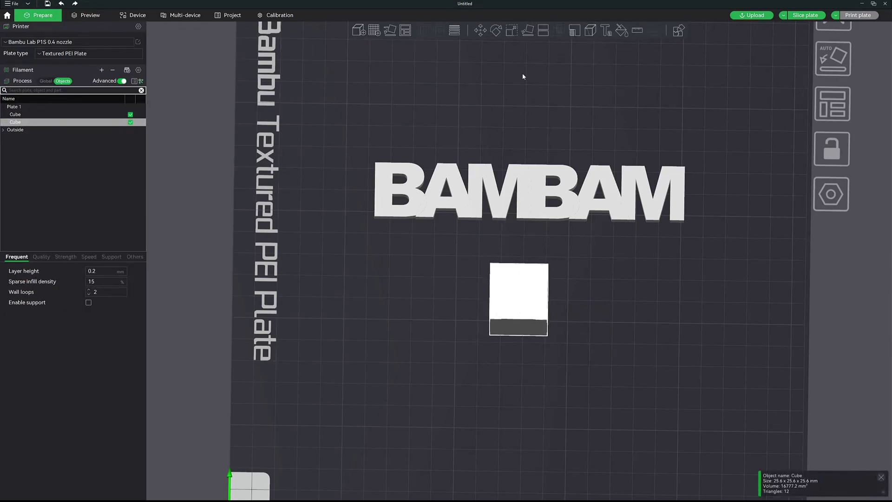
pyautogui.press('s')
pyautogui.click(581, 66)
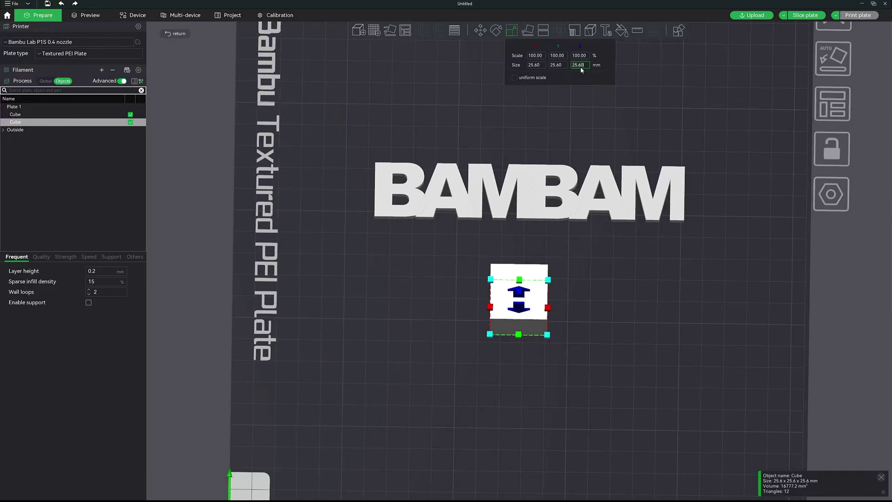
pyautogui.press('Return')
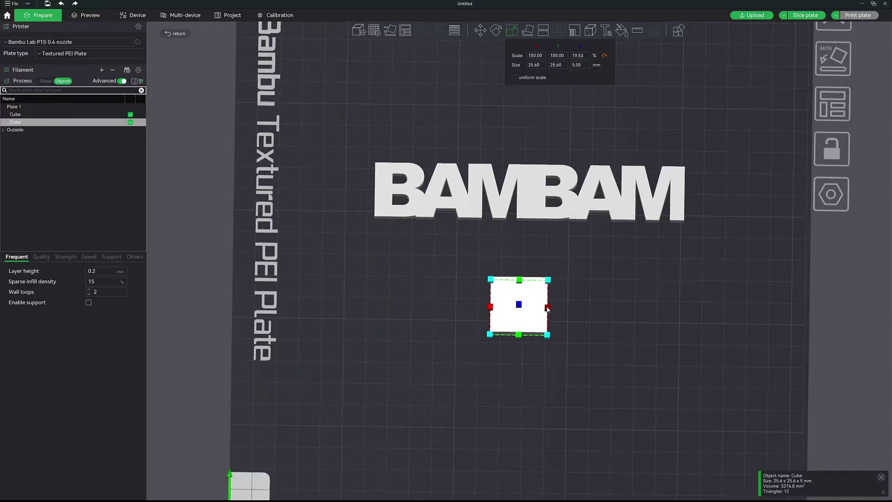
pyautogui.moveTo(549, 308); pyautogui.dragTo(688, 309)
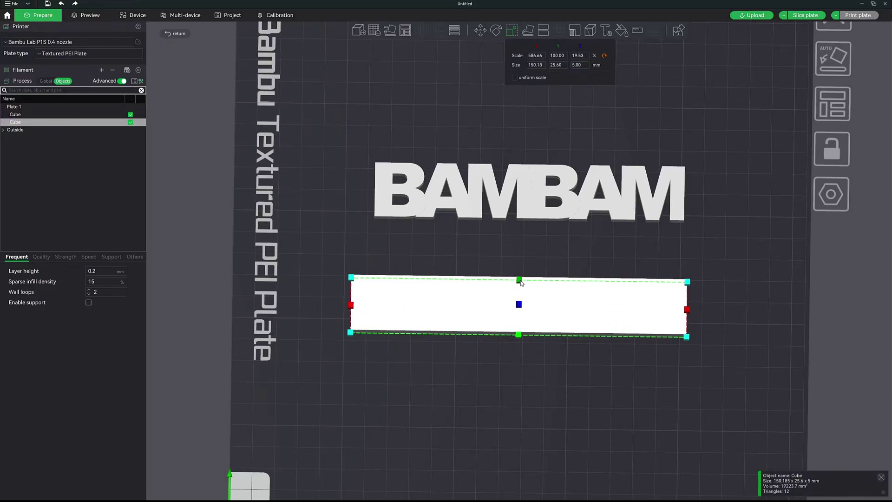
pyautogui.moveTo(519, 279); pyautogui.dragTo(520, 254)
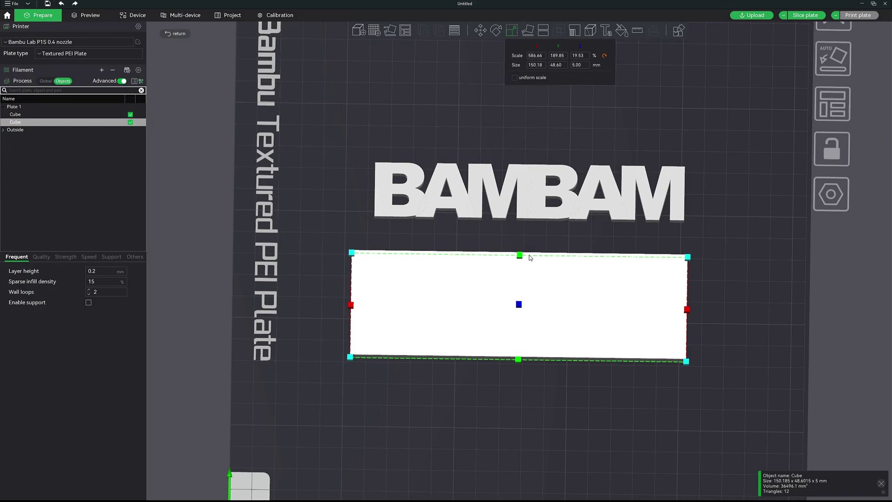
# Place raised PRINT text on the second slab at size 25, 4 mm thick.
pyautogui.click(606, 31)
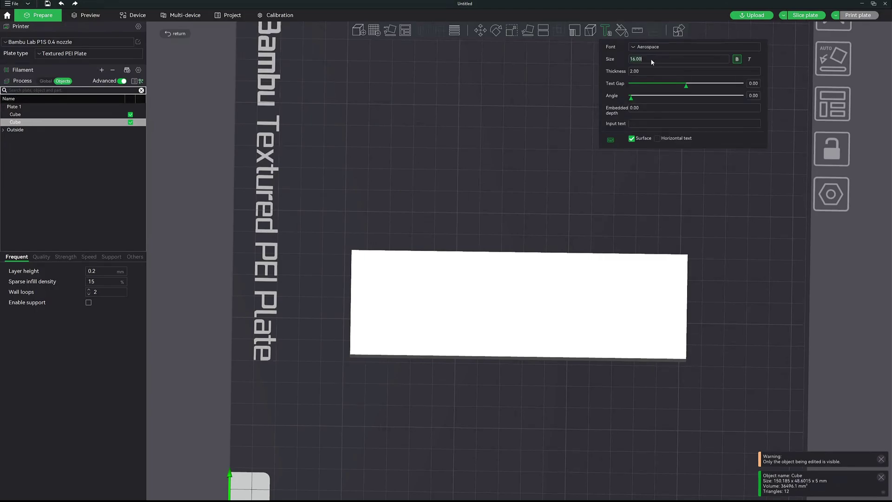
pyautogui.write('25')
pyautogui.press('Tab')
pyautogui.write('4')
pyautogui.click(648, 123)
pyautogui.write('PRINT')
pyautogui.moveTo(478, 335); pyautogui.dragTo(525, 312)
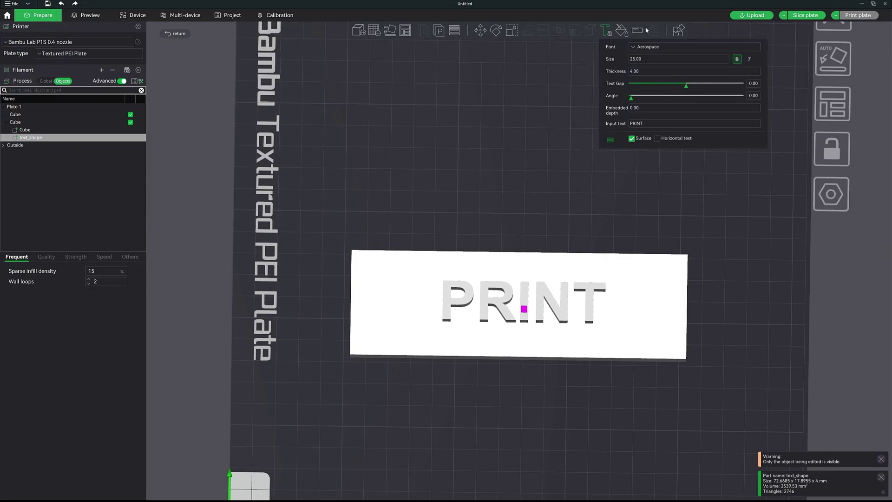
# Switch PRINT to Arial Black and tighten its text gap to -4.43.
pyautogui.click(648, 47)
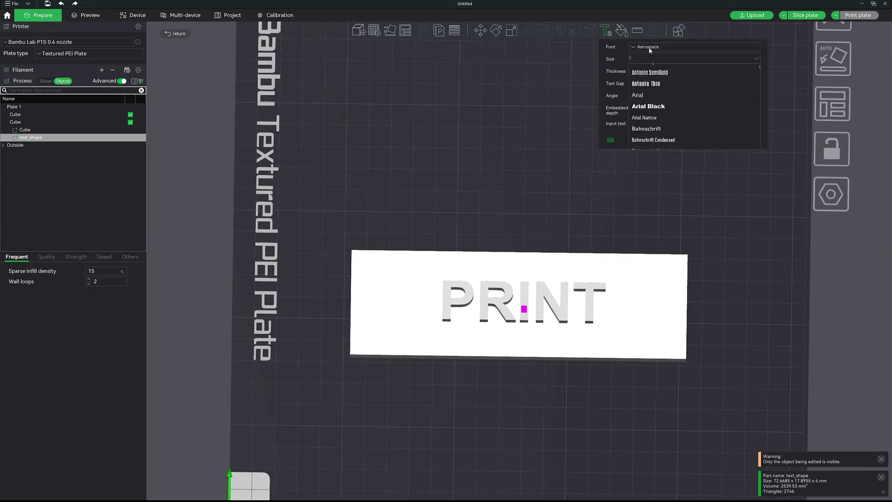
pyautogui.click(656, 108)
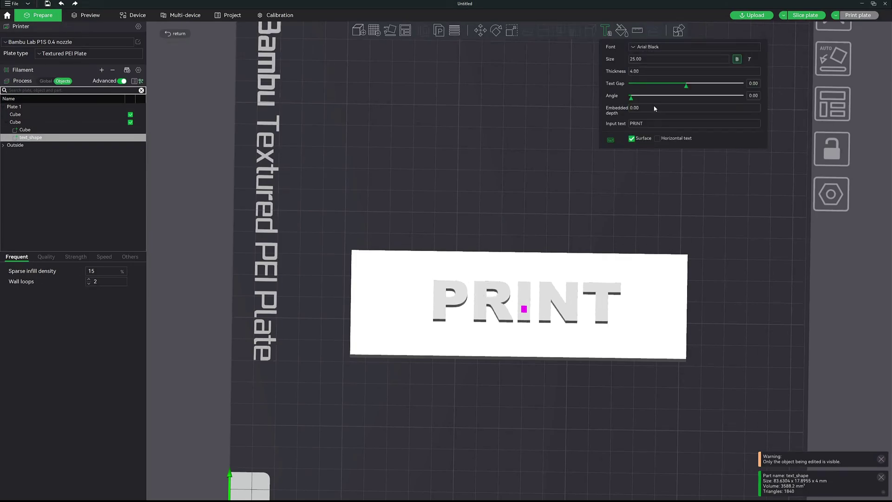
pyautogui.moveTo(696, 88); pyautogui.dragTo(684, 89)
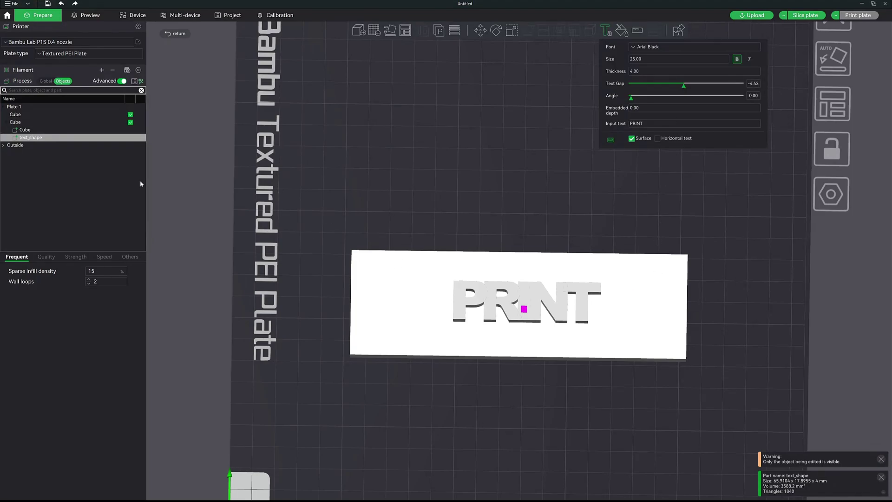
# Delete the second slab part and move PRINT up directly beneath BAMBAM.
pyautogui.rightClick(27, 131)
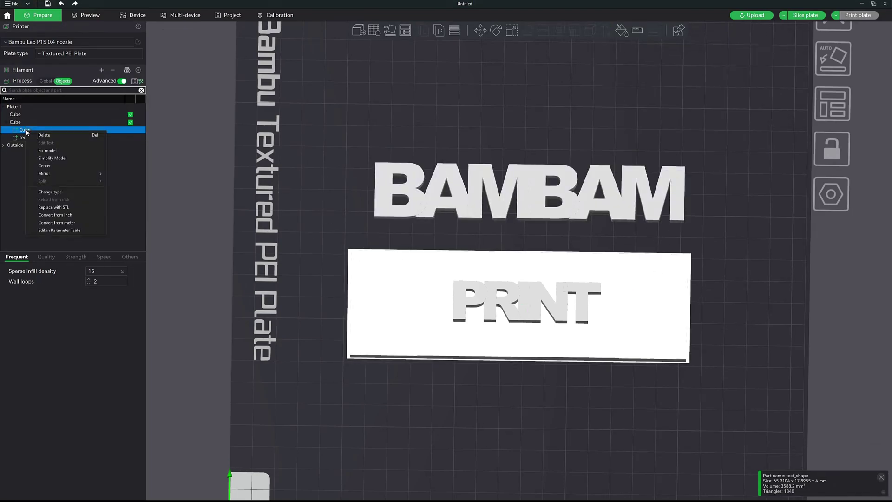
pyautogui.click(58, 136)
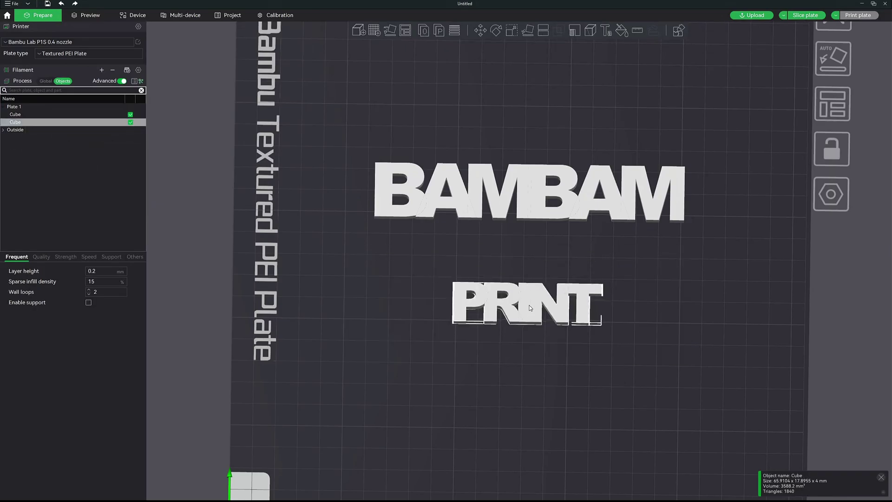
pyautogui.moveTo(531, 304); pyautogui.dragTo(532, 247)
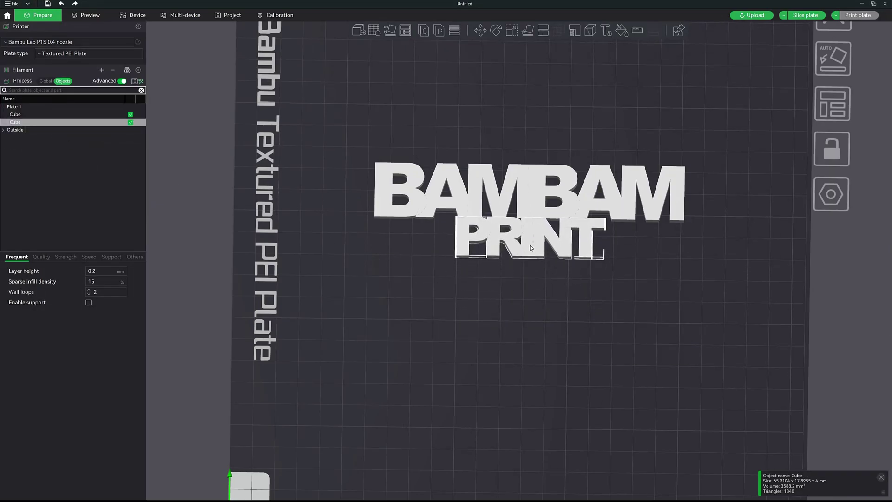
pyautogui.scroll(2, 525, 292)
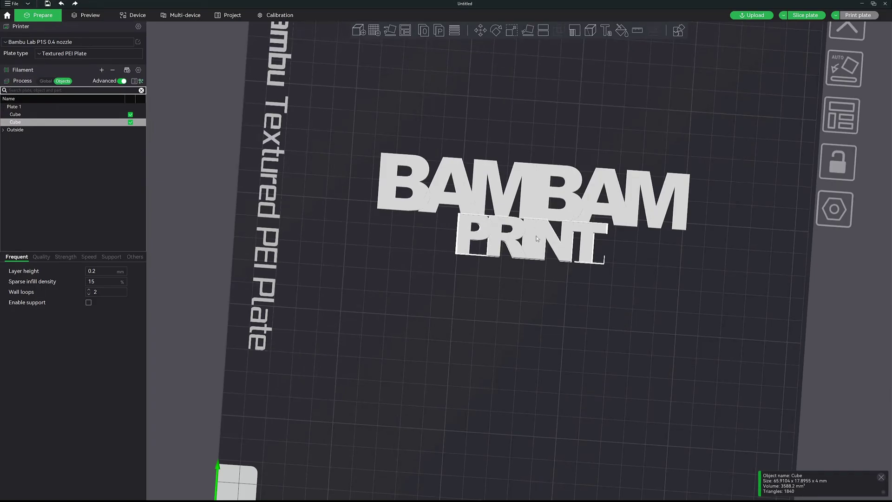
pyautogui.moveTo(519, 283); pyautogui.dragTo(521, 284)
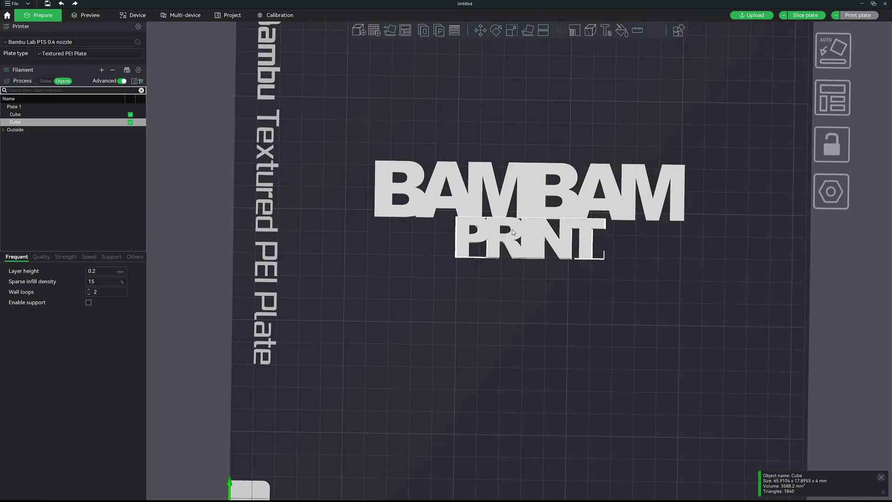
# Merge BAMBAM and PRINT into one Assembly, slice the plate, and preview up to layer 18.
pyautogui.keyDown('ctrl'); pyautogui.click(532, 185); pyautogui.keyUp('ctrl')
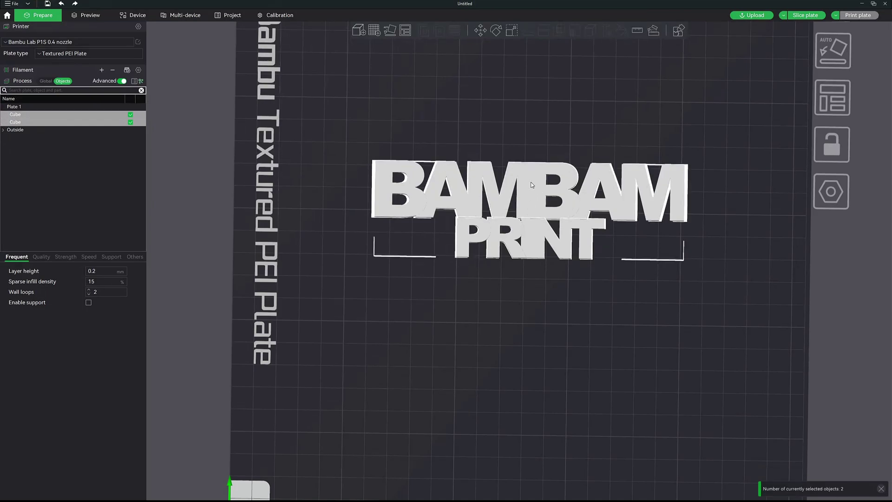
pyautogui.rightClick(526, 178)
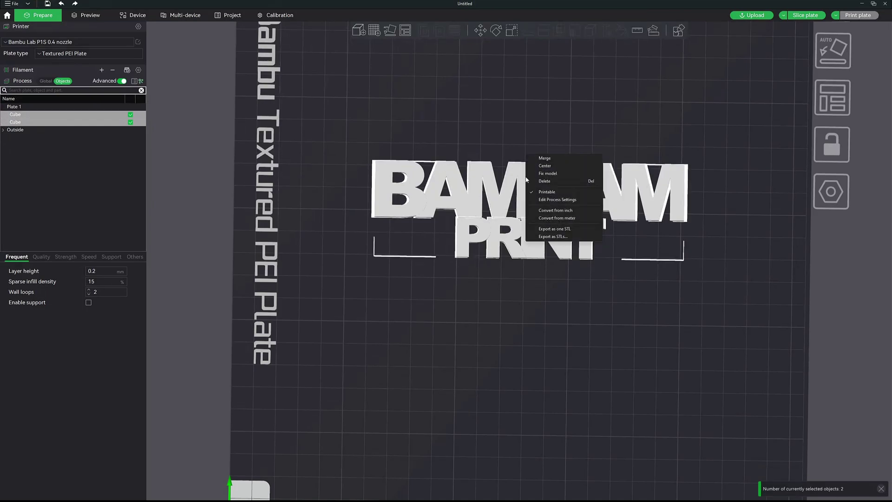
pyautogui.click(545, 159)
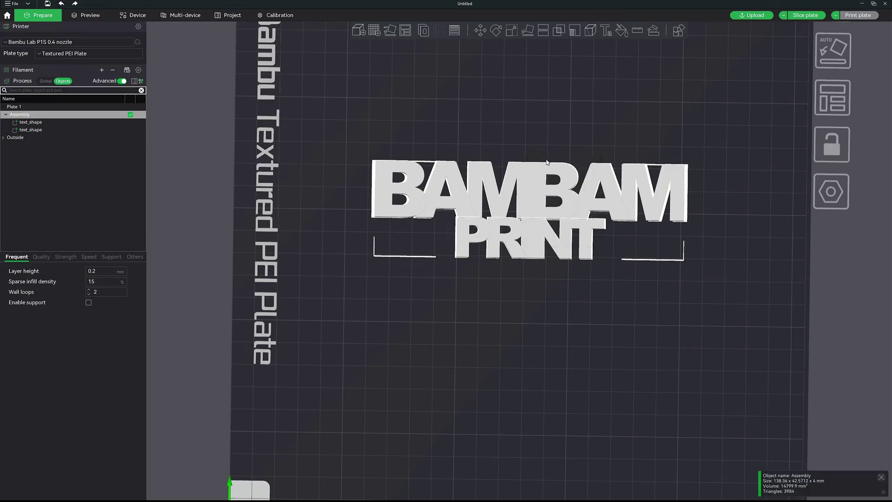
pyautogui.click(801, 18)
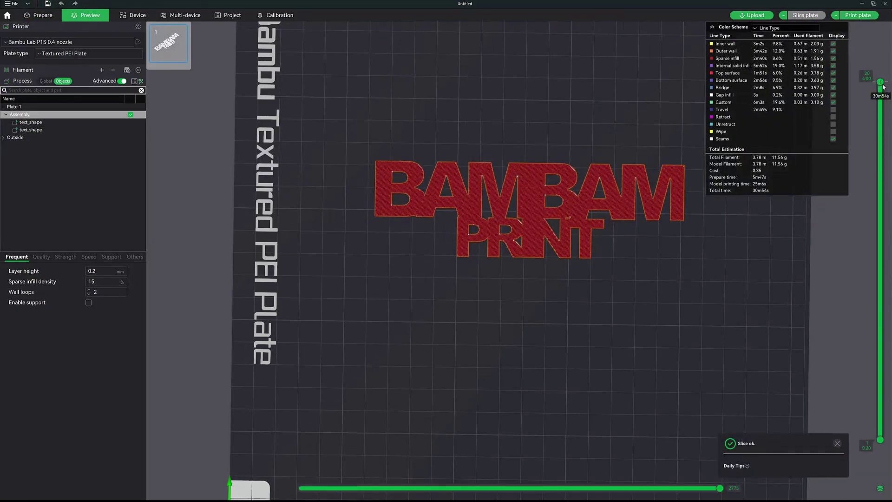
pyautogui.moveTo(882, 84)
pyautogui.mouseDown()
pyautogui.moveTo(879, 113)
pyautogui.moveTo(880, 82)
pyautogui.mouseUp()
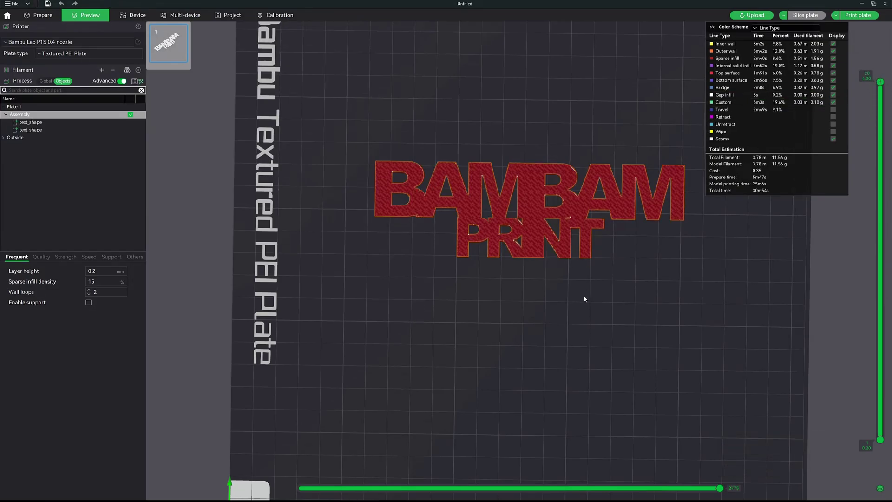
# Undo the merge in Prepare, select PRINT, and re-slice the plate (31m16s, 11.68 g).
pyautogui.click(41, 15)
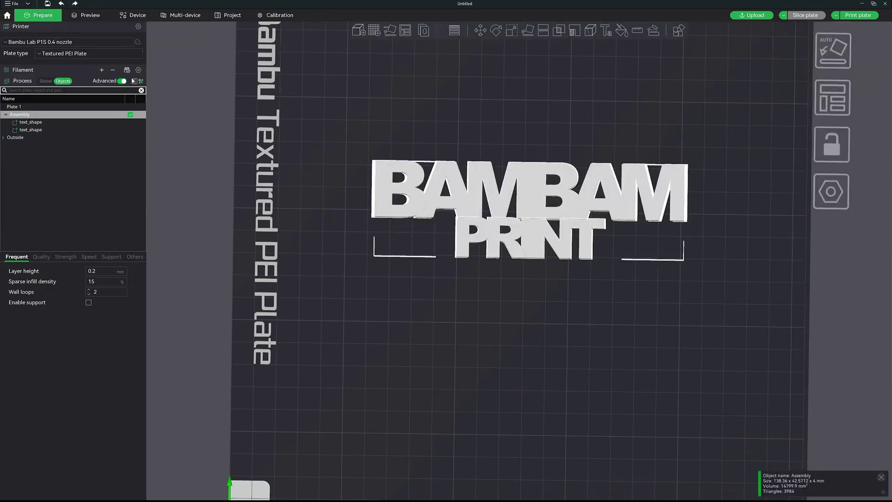
pyautogui.hotkey('ctrl', 'z')
pyautogui.hotkey('ctrl', 'z')
pyautogui.hotkey('ctrl', 'z')
pyautogui.hotkey('ctrl', 'z')
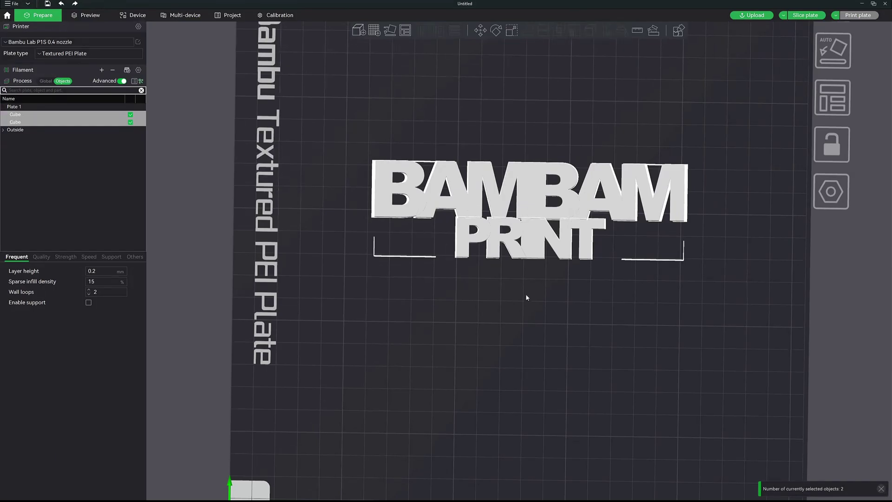
pyautogui.click(528, 235)
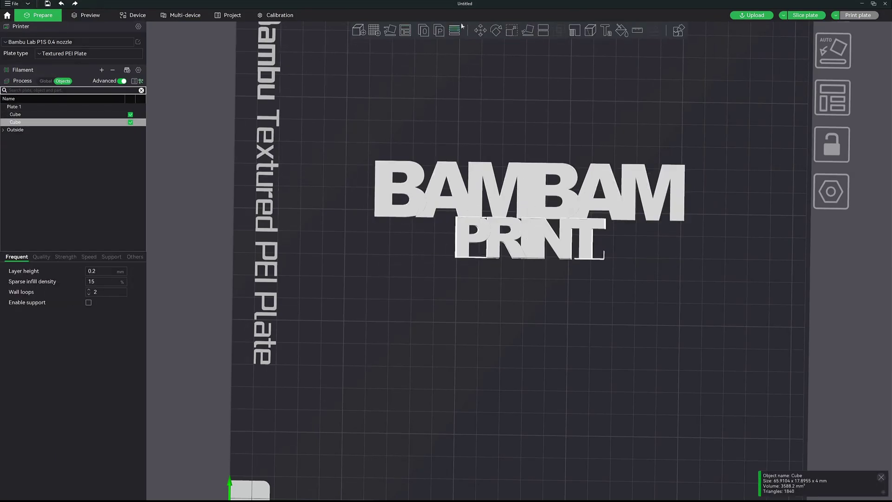
pyautogui.click(804, 16)
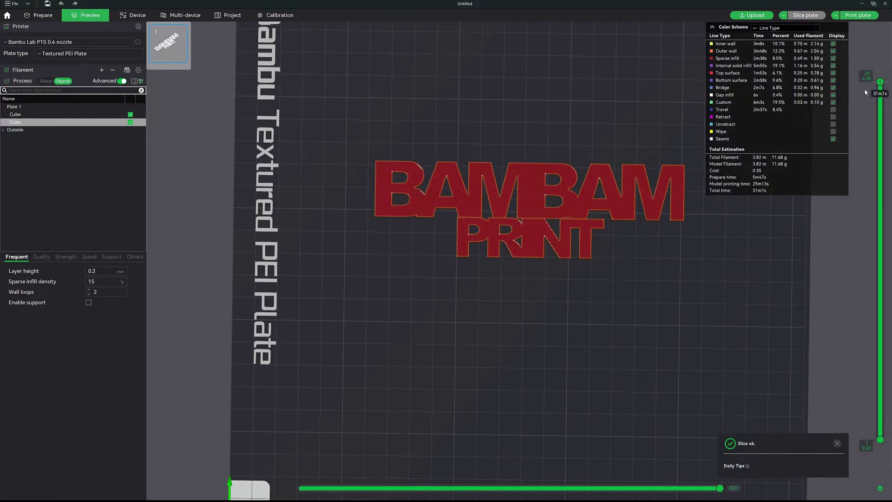